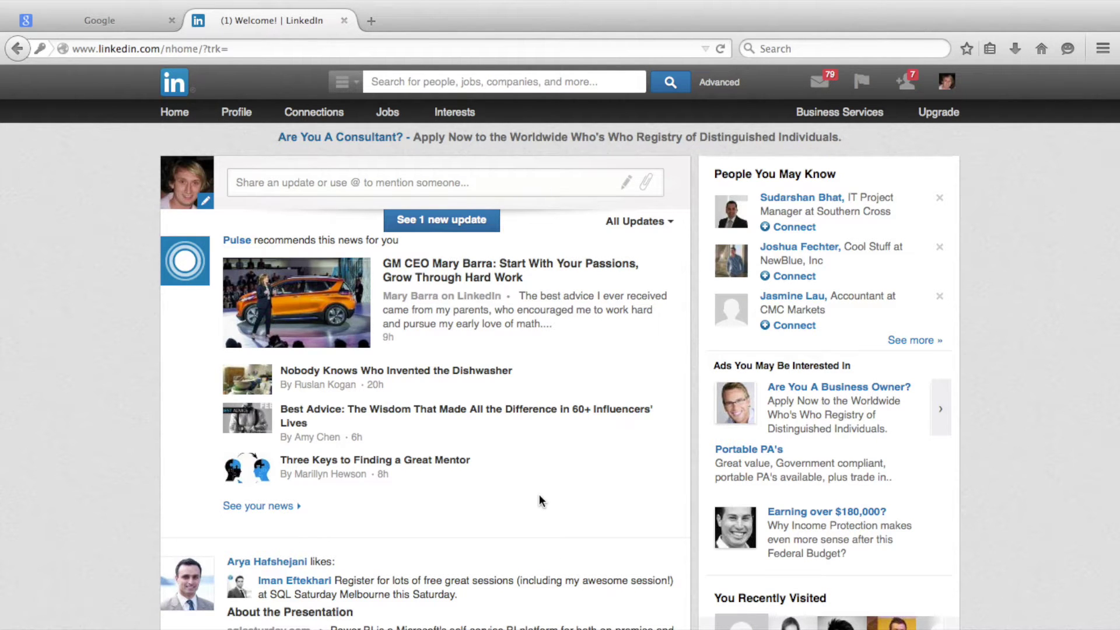
Sign out of LinkedIn and close its tab, leaving the Google Australia page.
mouse_move(946, 82)
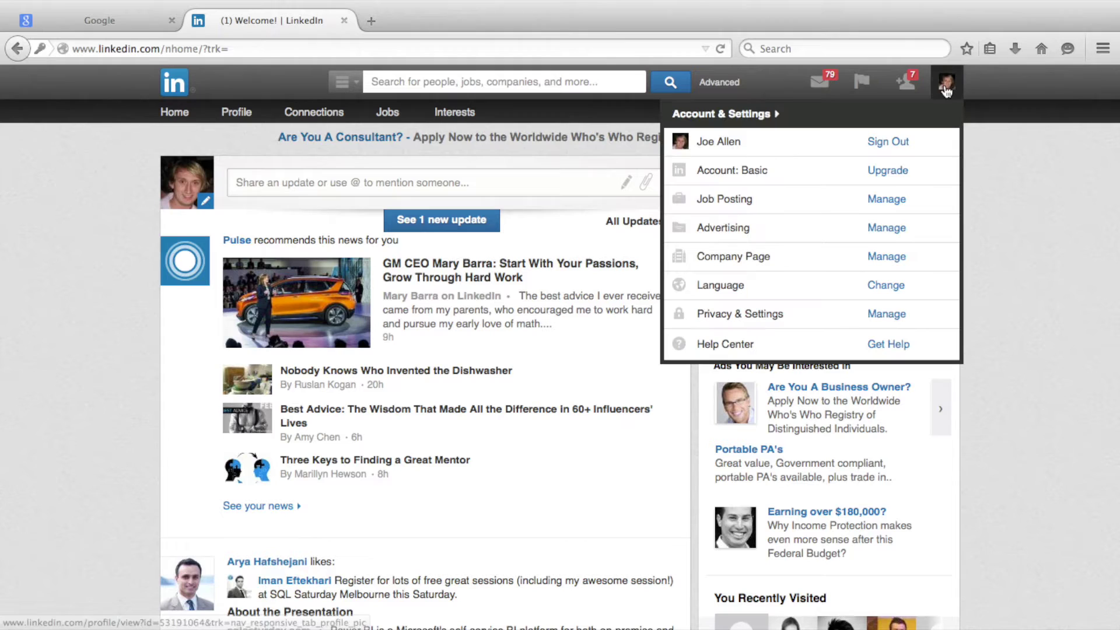
left_click(898, 143)
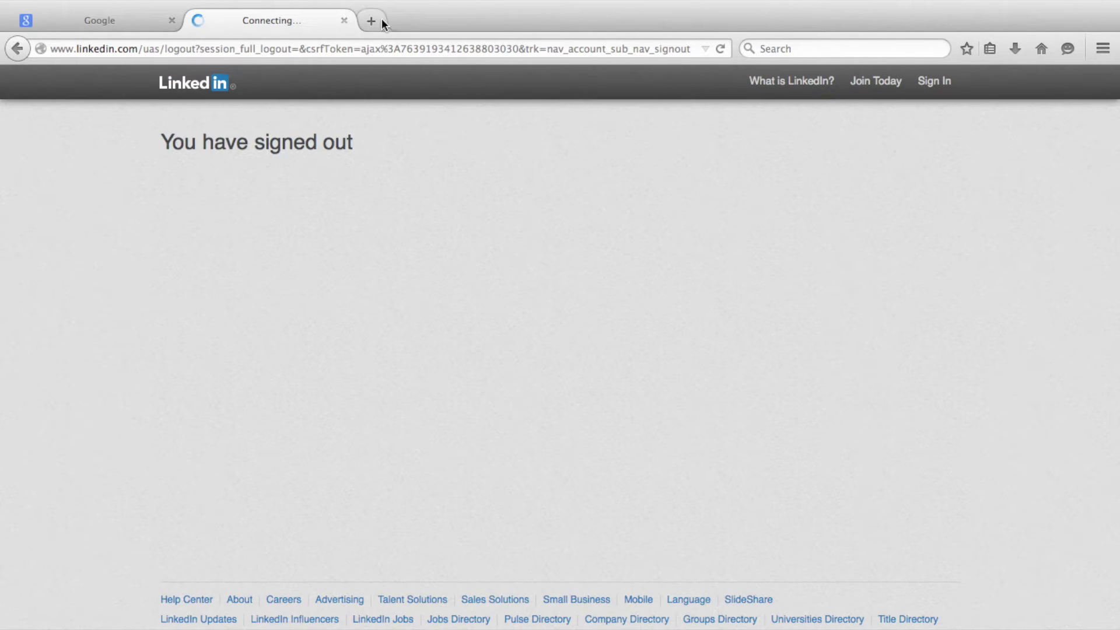
left_click(344, 20)
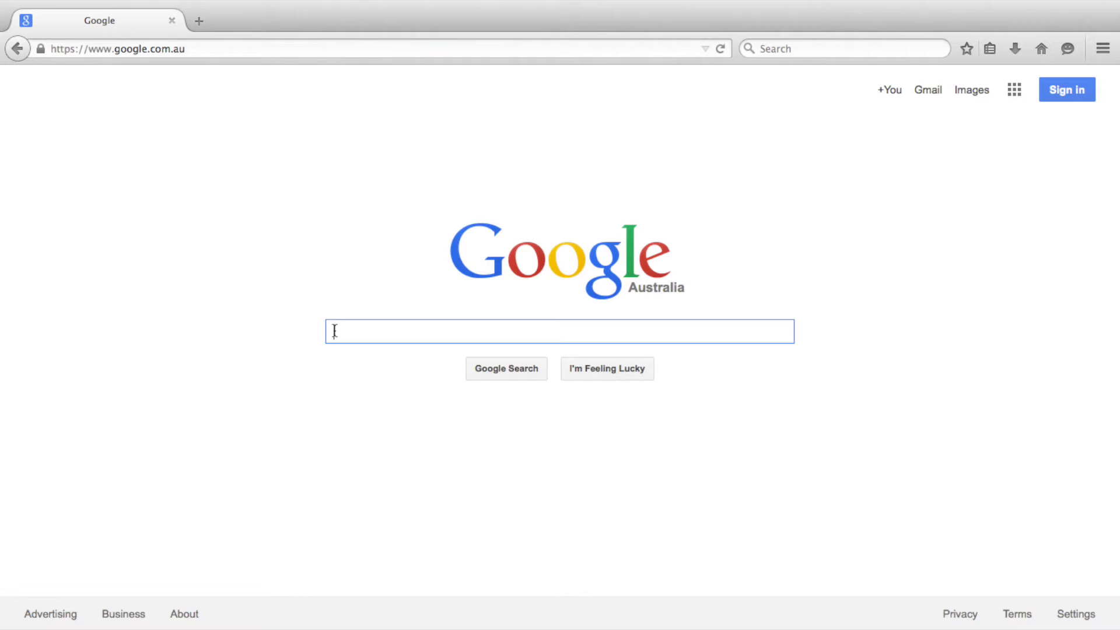
Search Google for site:linkedin.com and browse the roughly 232,000,000 results.
type("site:")
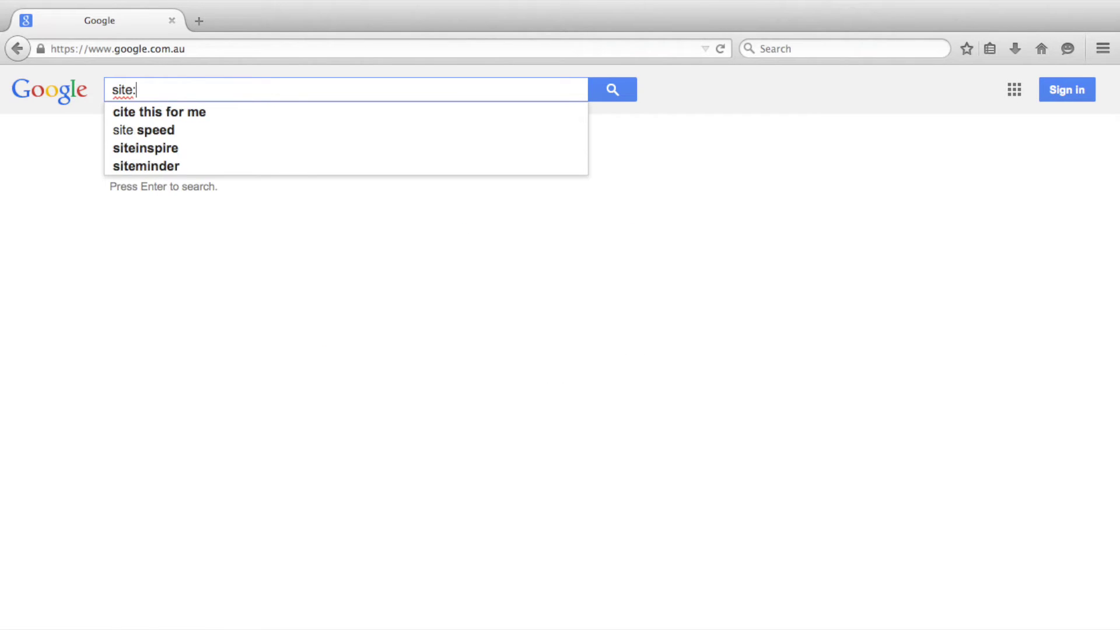
type("linkedin.com")
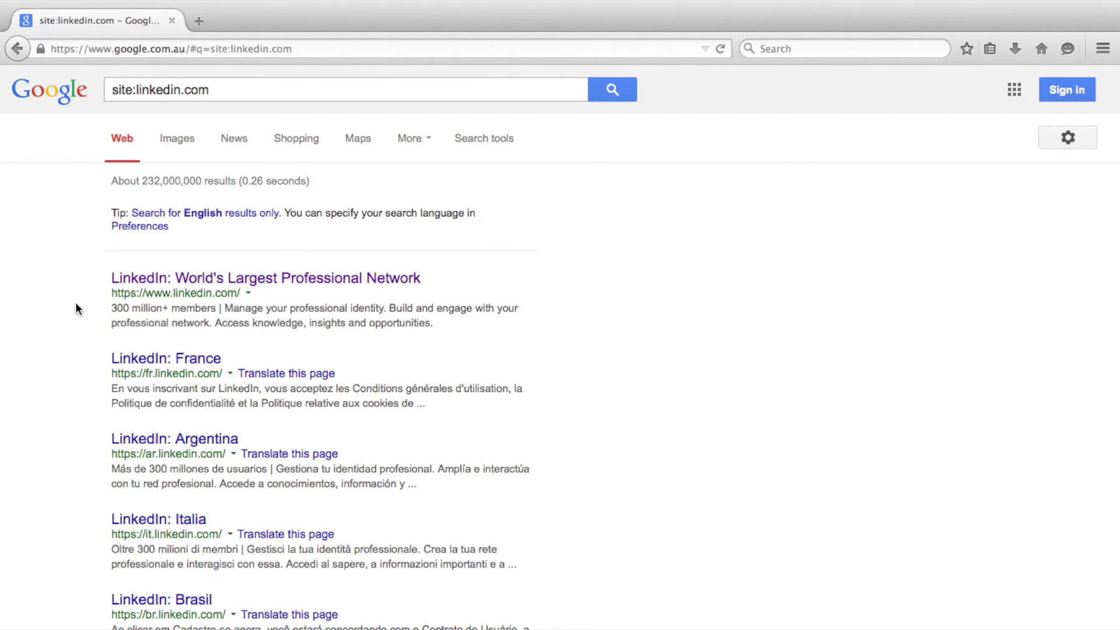
scroll(78, 310, "down", 5)
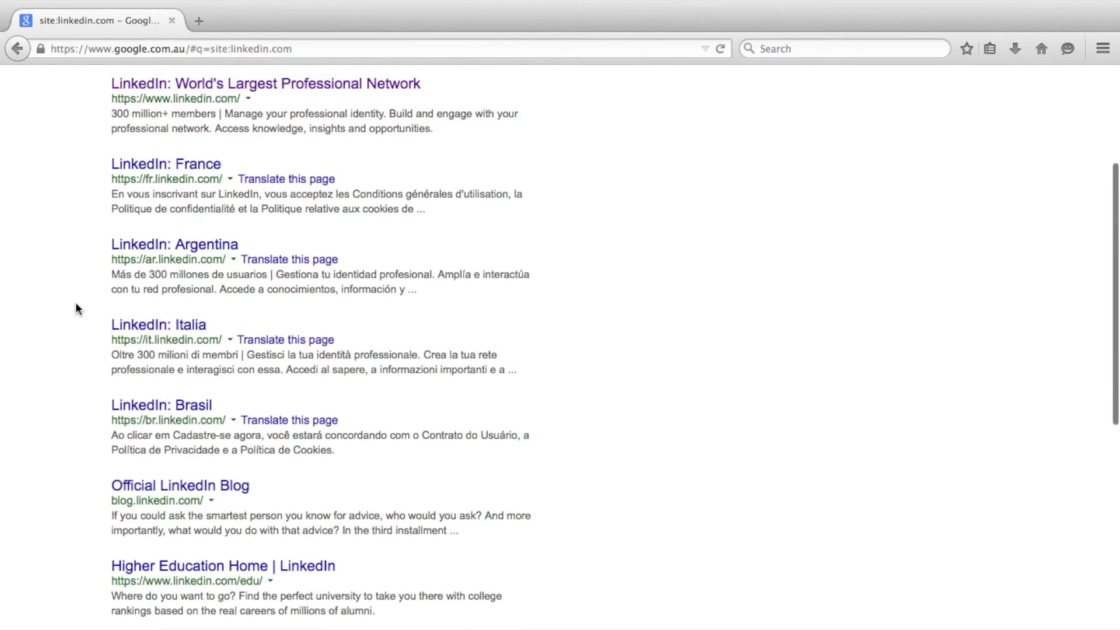
scroll(75, 308, "up", 5)
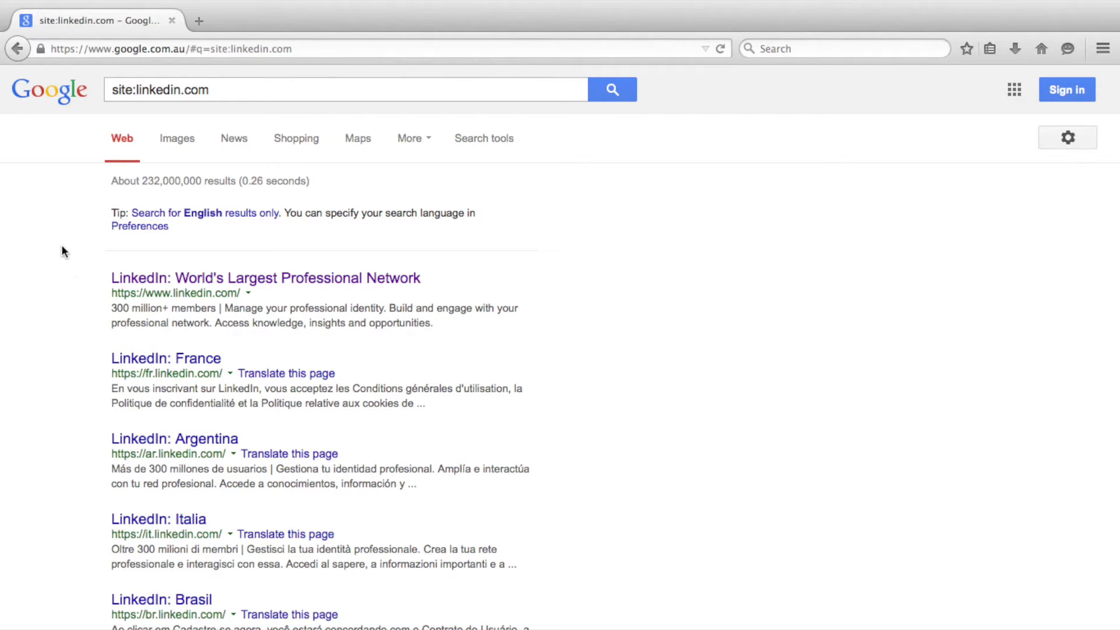
Change the query to site:au.linkedin.com, returning about 11,700,000 Australian LinkedIn results.
left_click(136, 89)
type("au.")
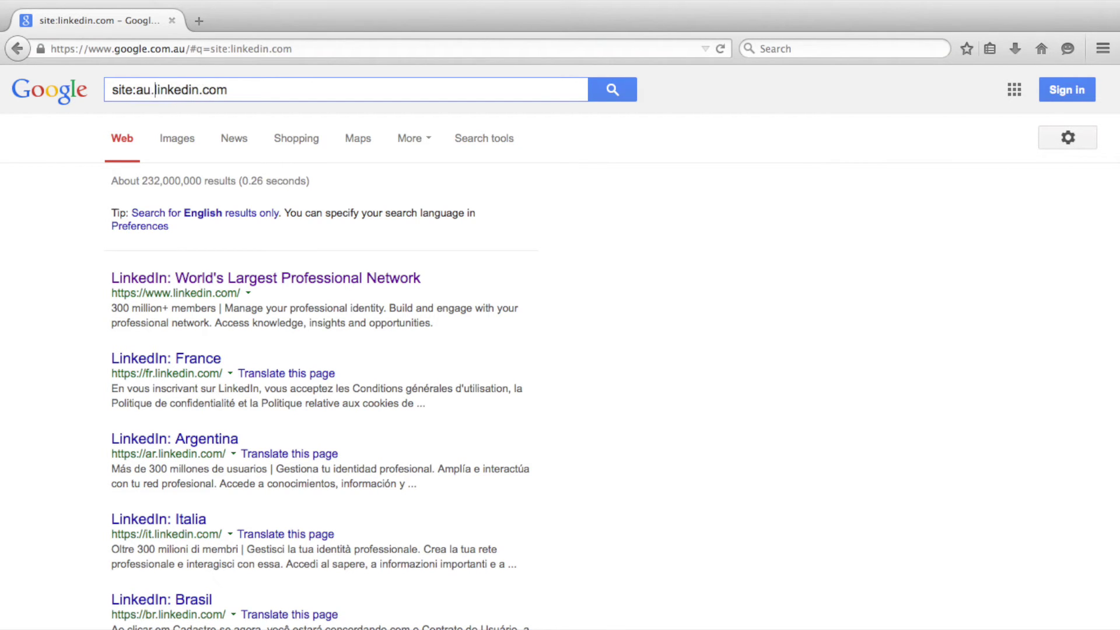
key("Return")
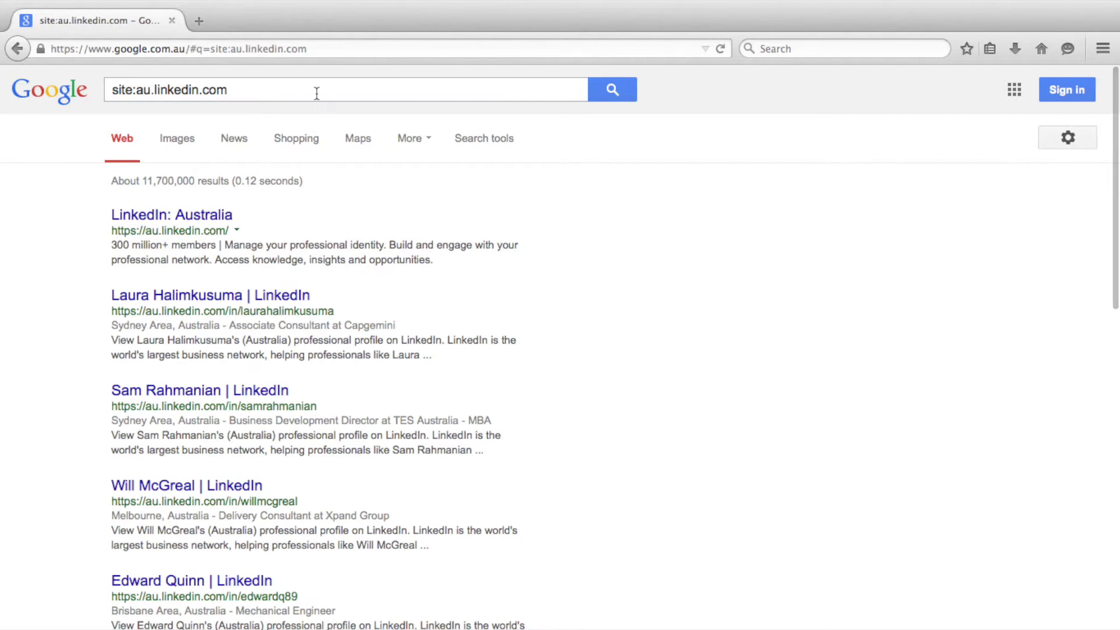
scroll(98, 253, "down", 1)
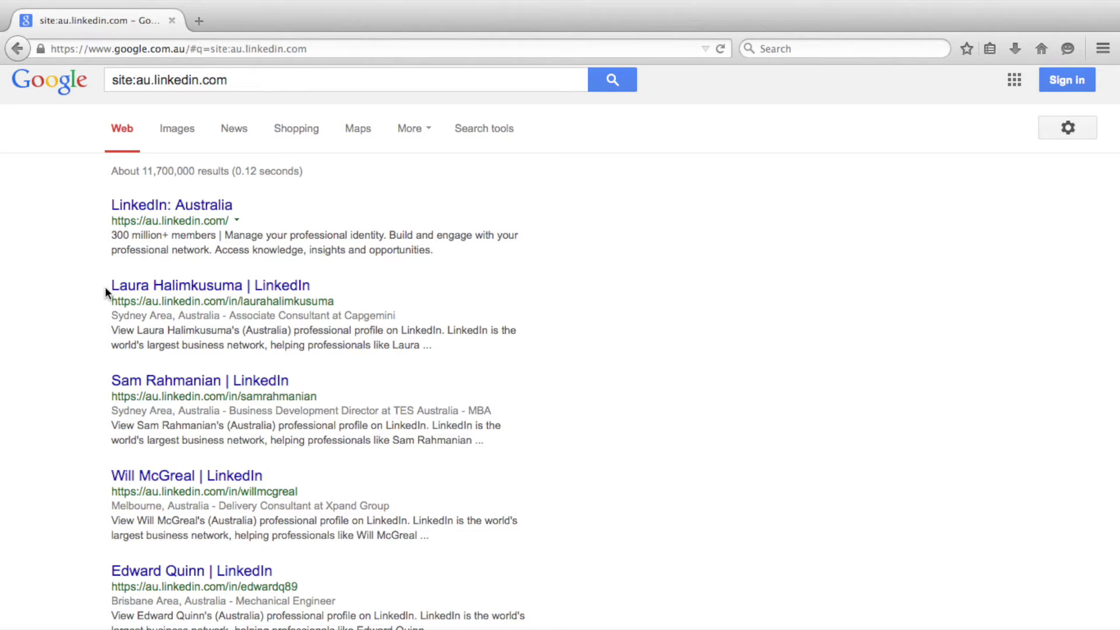
Add Marketing to the site:au.linkedin.com query (about 3,590,000 results), then erase it.
left_click(241, 80)
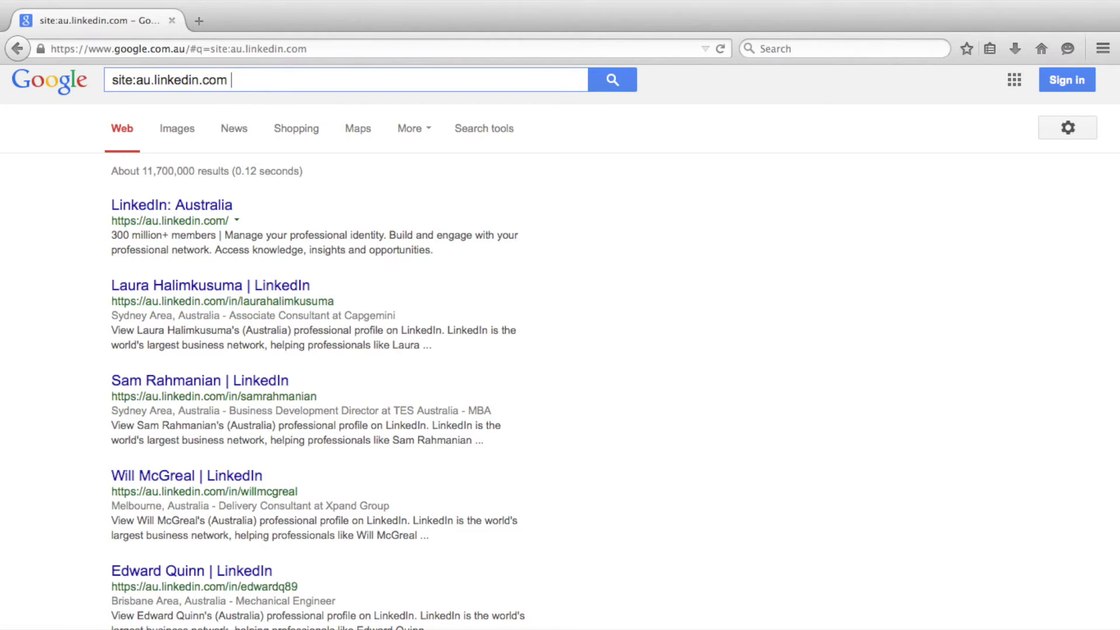
type("Marketing")
key("Return")
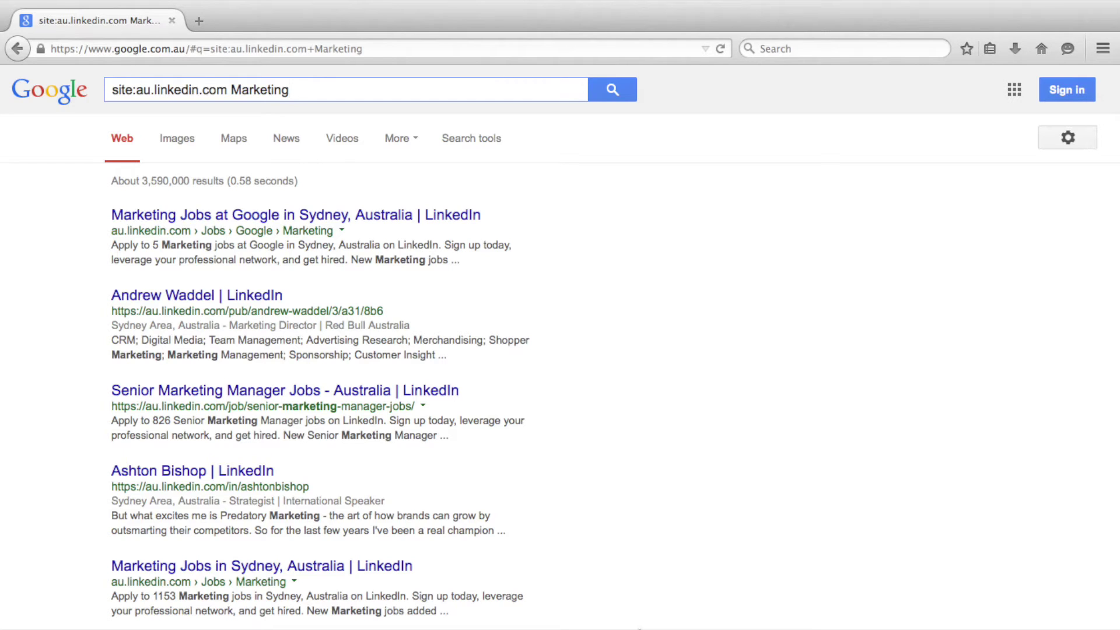
key("BackSpace")
key("BackSpace")
key("BackSpace")
key("BackSpace")
key("BackSpace")
key("BackSpace")
key("BackSpace")
key("BackSpace")
key("BackSpace")
Search the exact phrase "Bachelor of Commerce" instead, giving about 155,000 results.
type("\"Bachelor of Com")
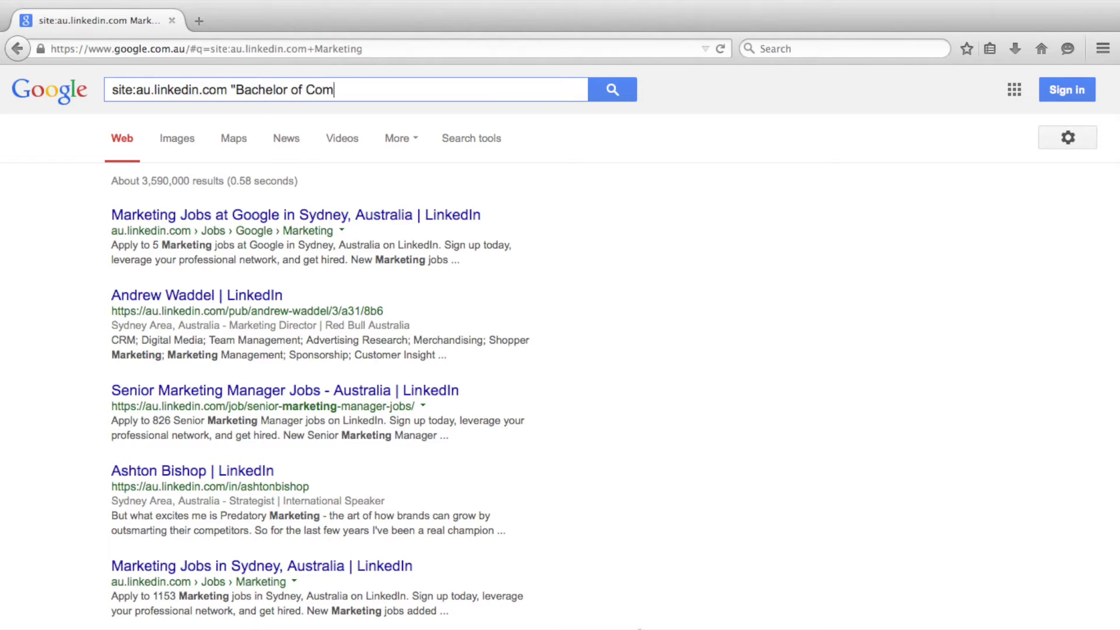
type("merce\"")
key("Return")
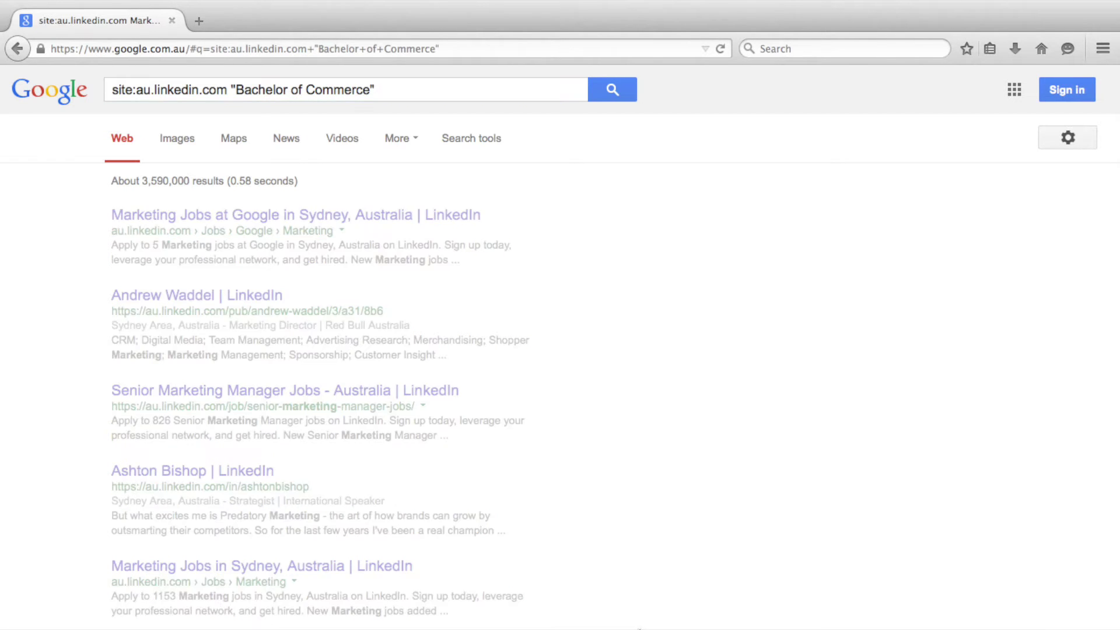
scroll(639, 629, "down", 10)
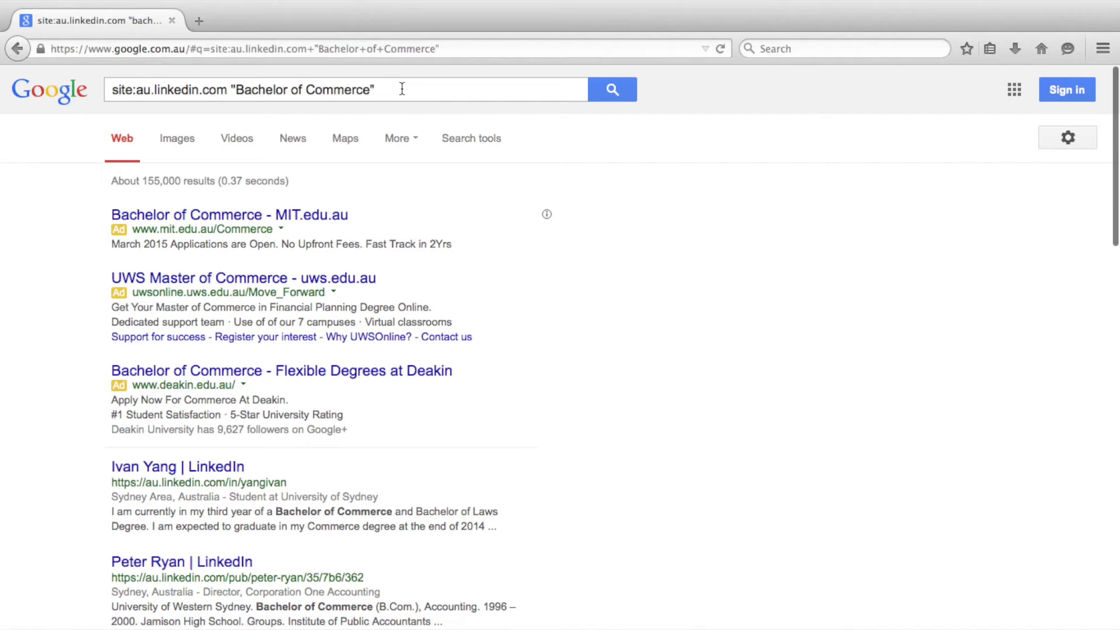
left_click(402, 88)
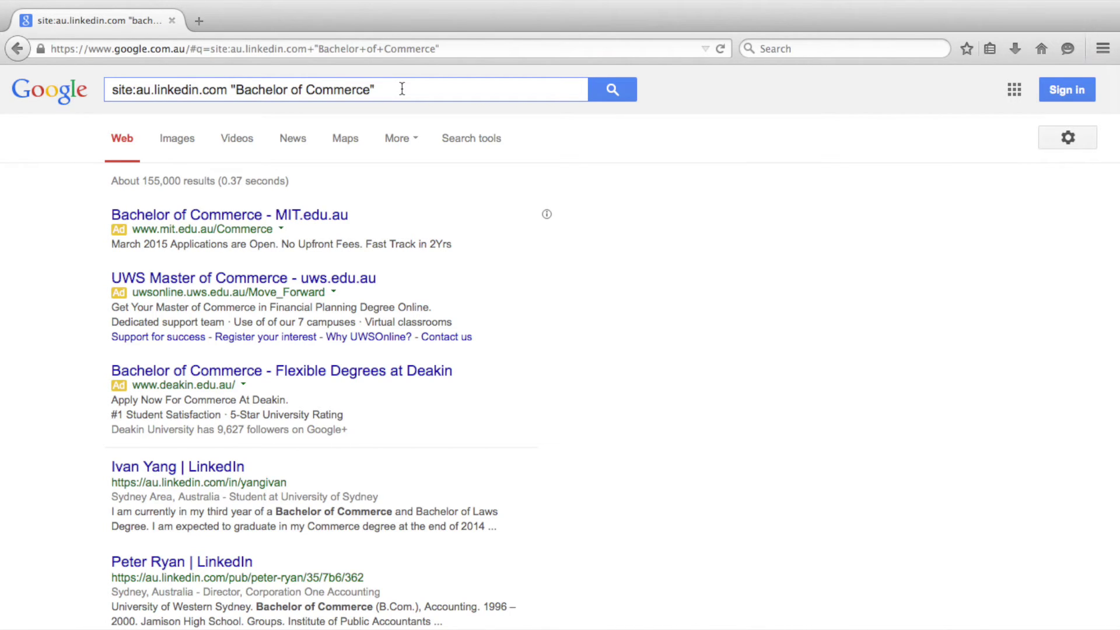
Append AND Marketing to the query, narrowing results to about 95,400.
type("AND Marketing")
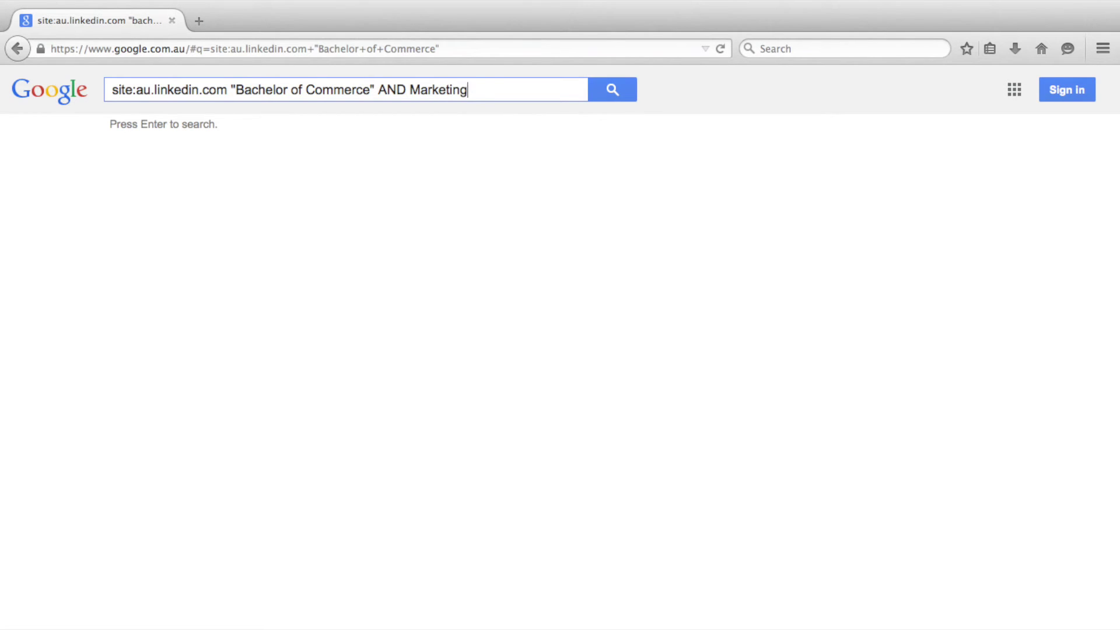
key("Return")
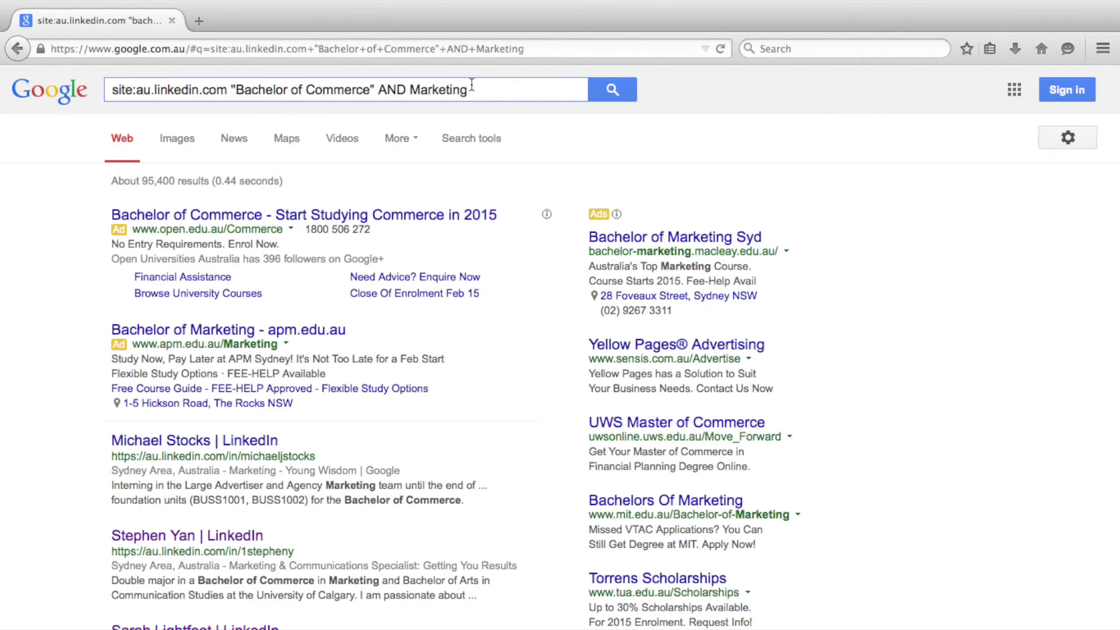
left_click(411, 91)
Turn Marketing into (Marketing OR Advertising) and rerun, giving about 90,100 results.
type("(")
left_click(491, 89)
type("OR Advertis")
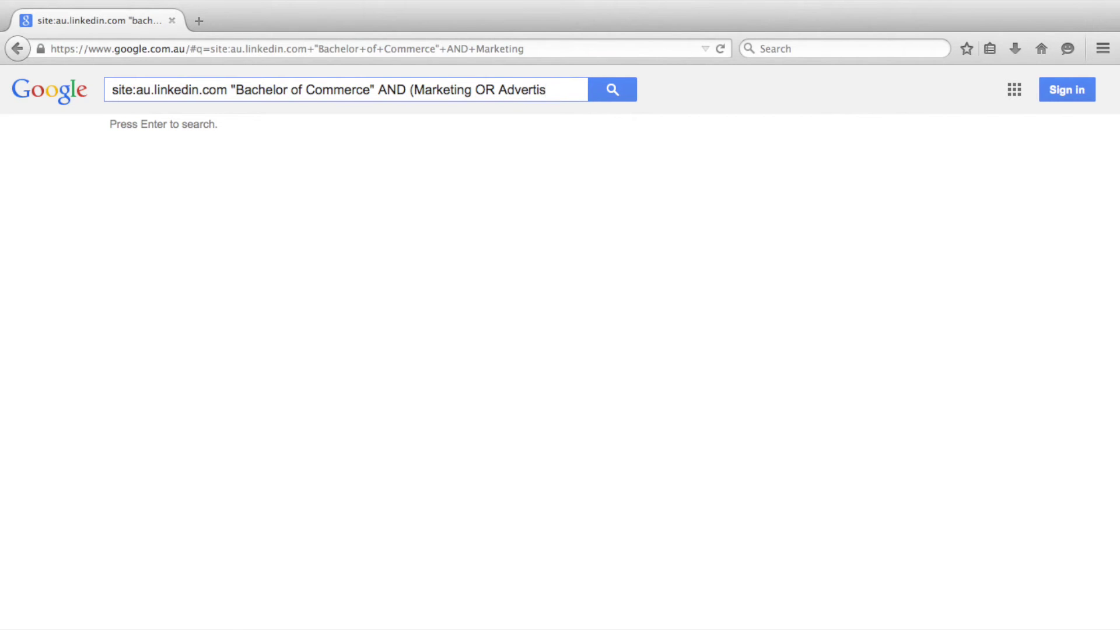
type("ing)")
key("Return")
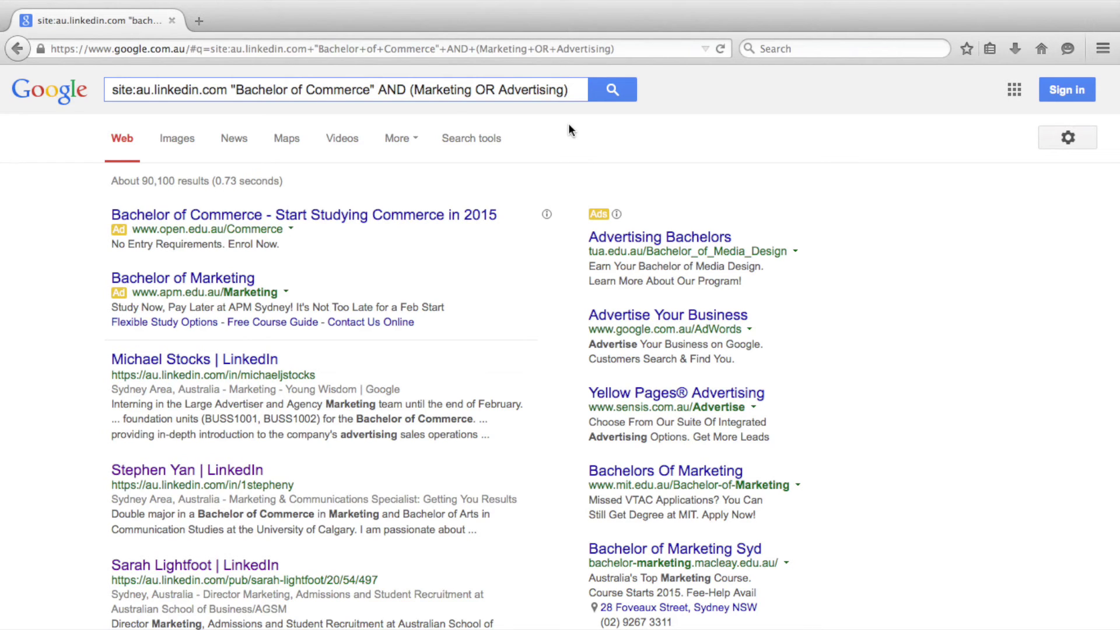
Bracket the degrees with OR "Bachelor of Business" and add AND (UNSW OR "University of New South Wales").
left_click(230, 89)
type("(")
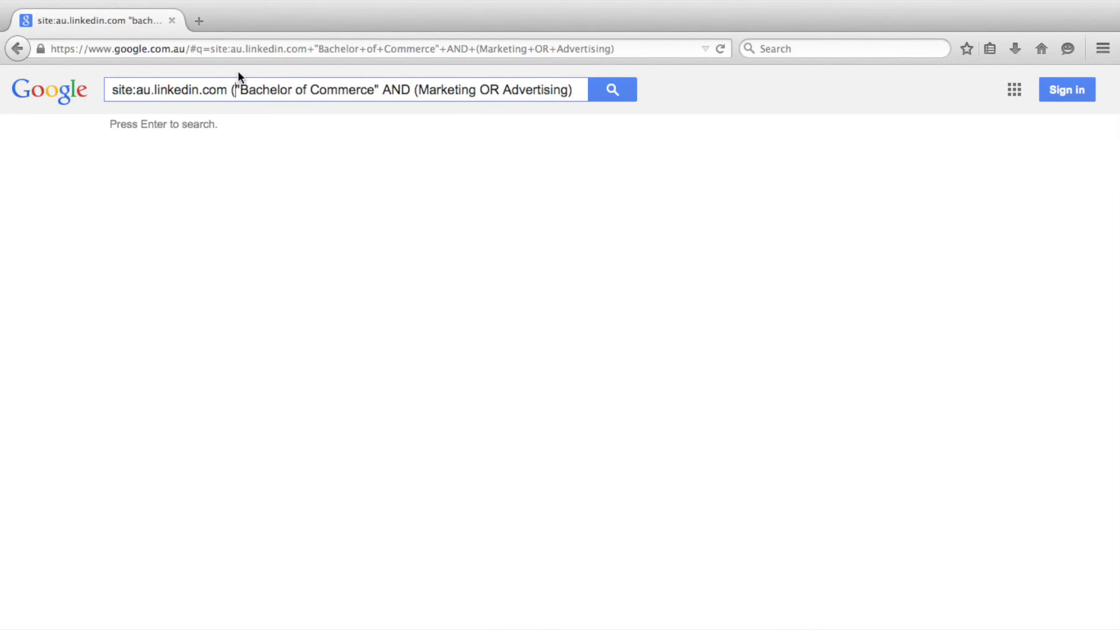
left_click(379, 89)
type("OR ")
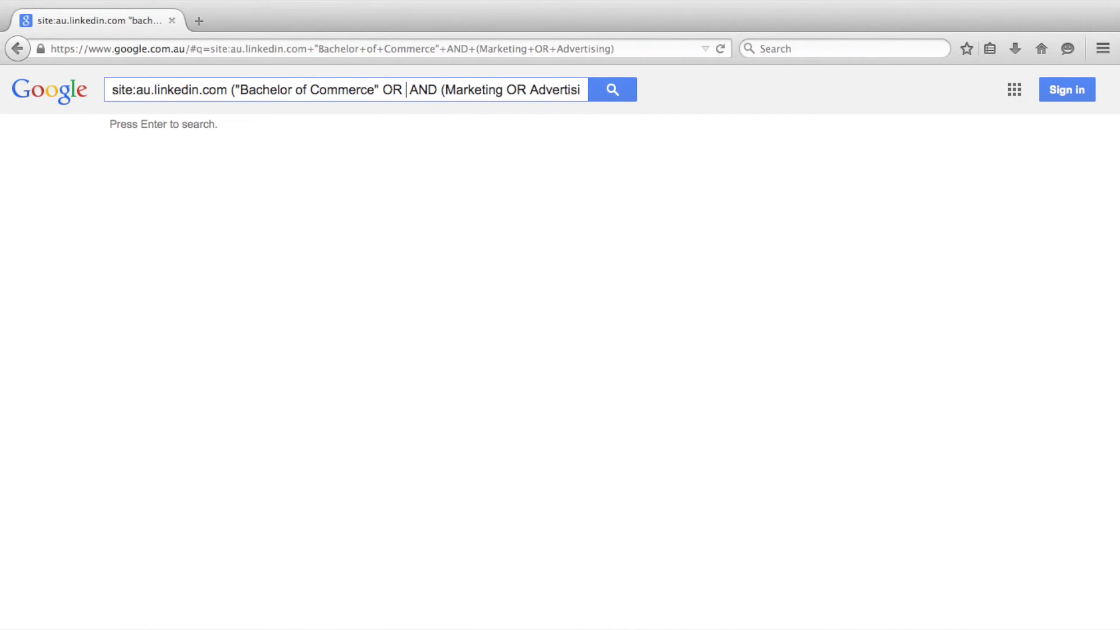
type("\"Bachelor")
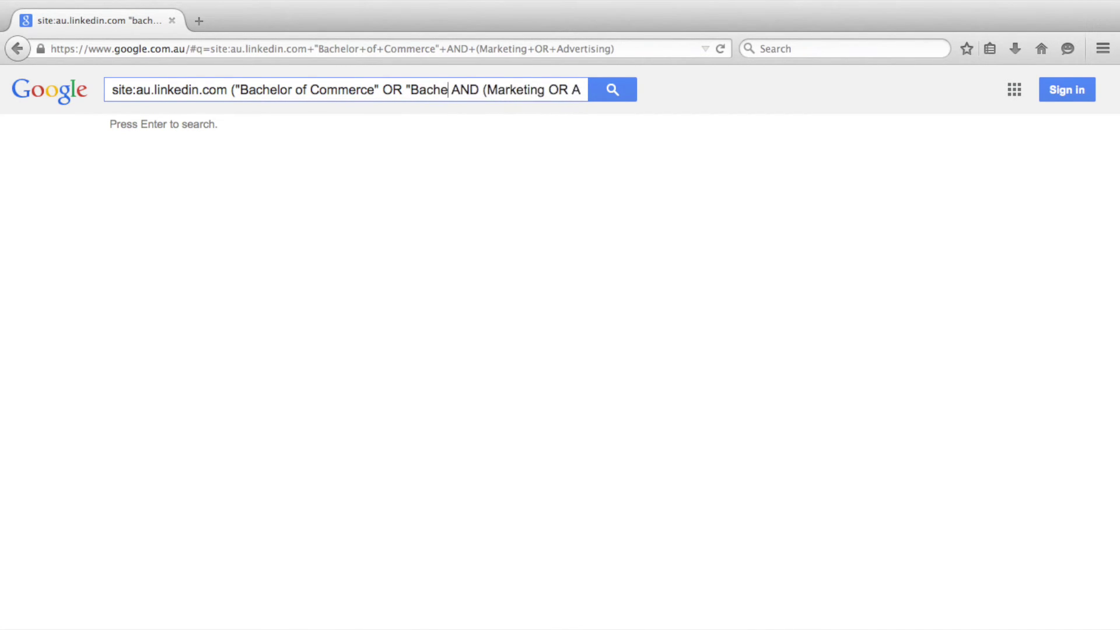
type(" of Business")
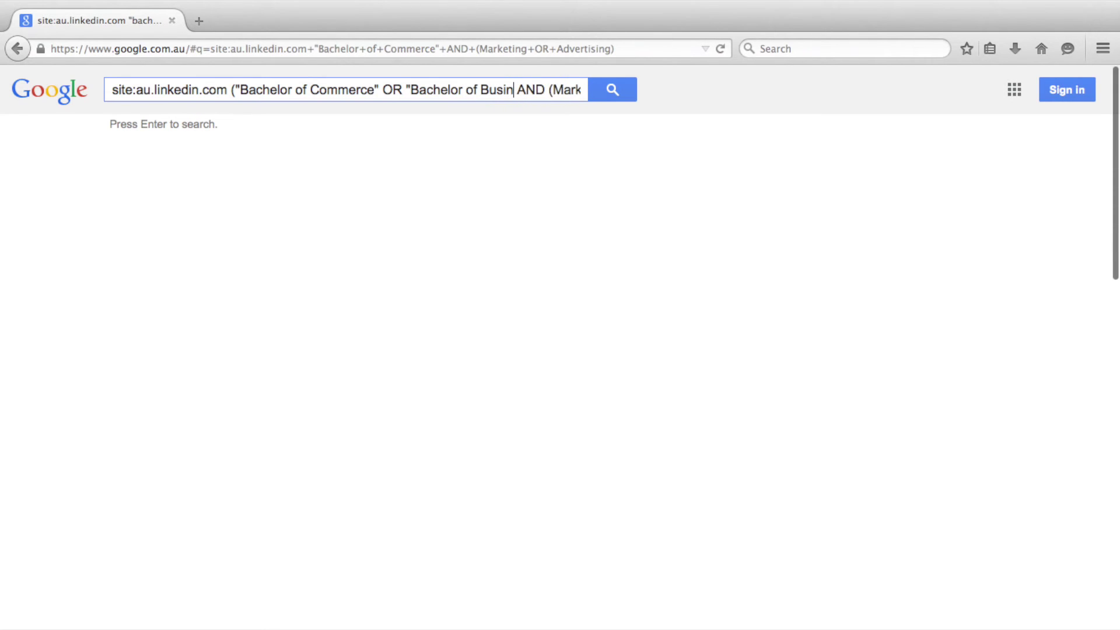
type("\")")
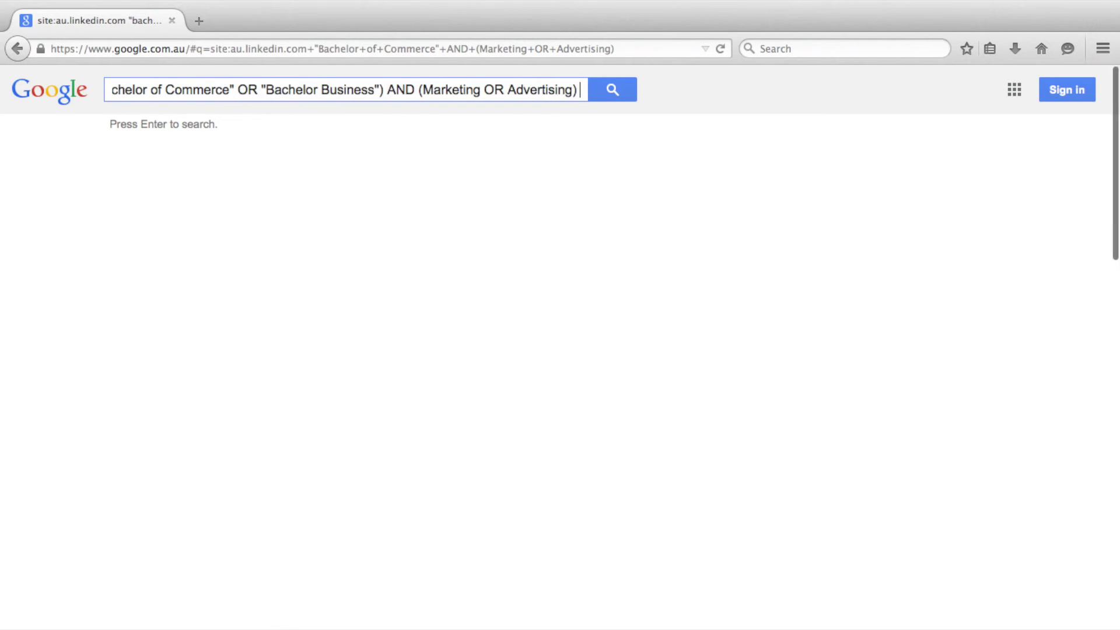
type("AND")
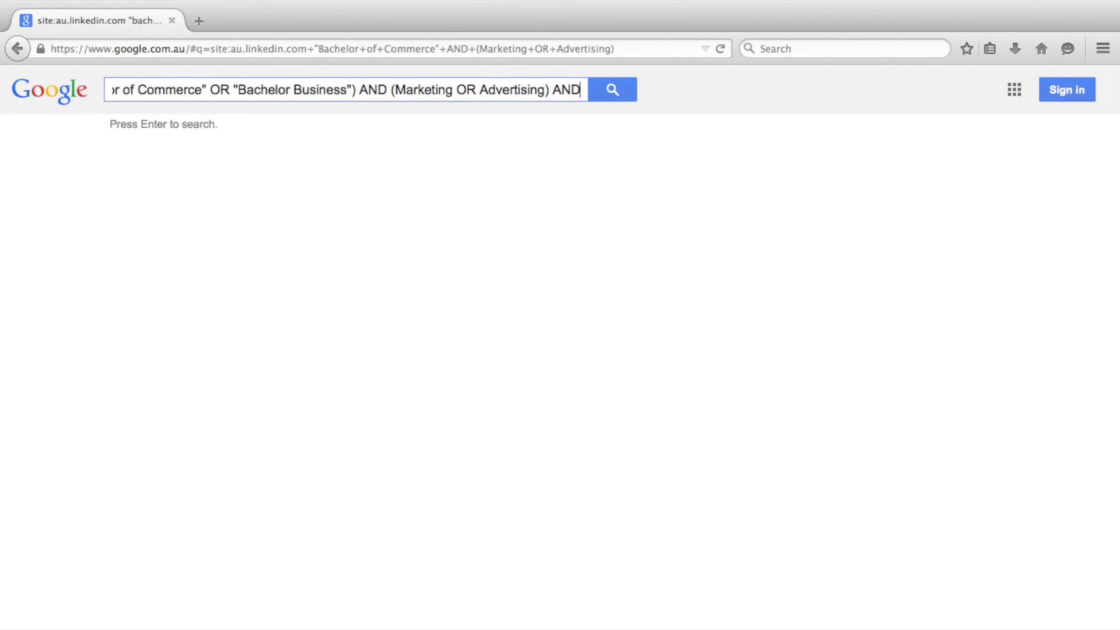
type(" (")
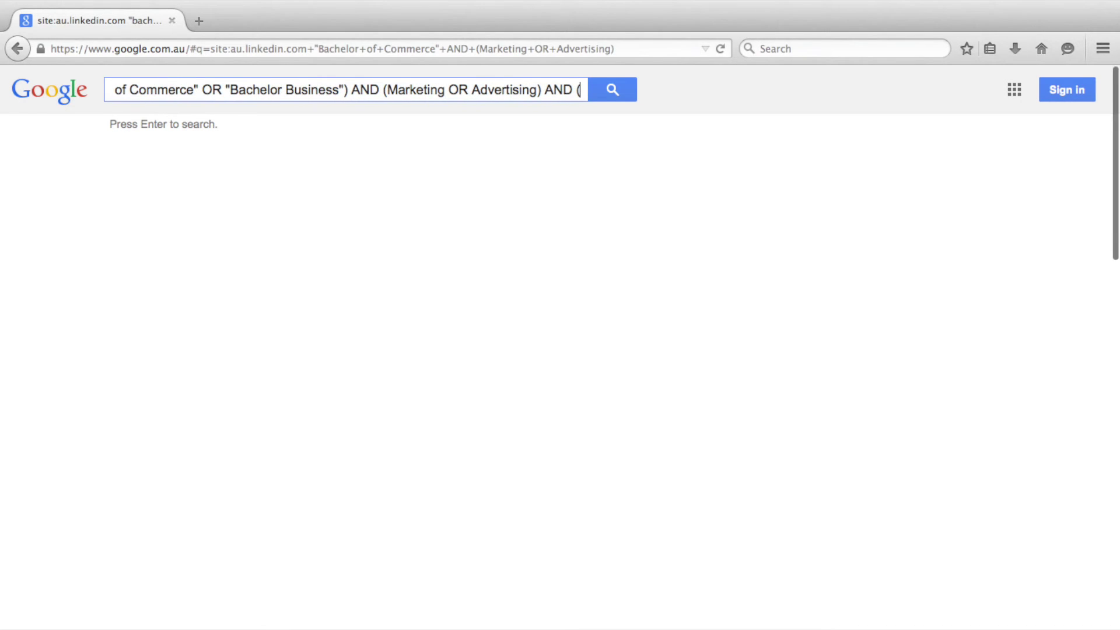
type("UNS")
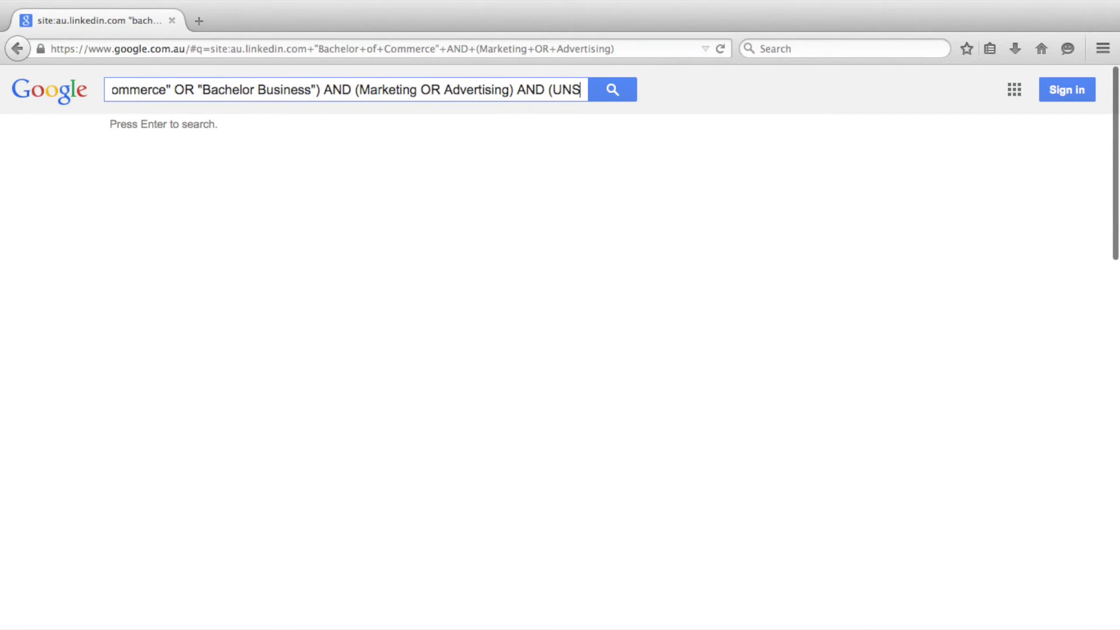
type("W OR")
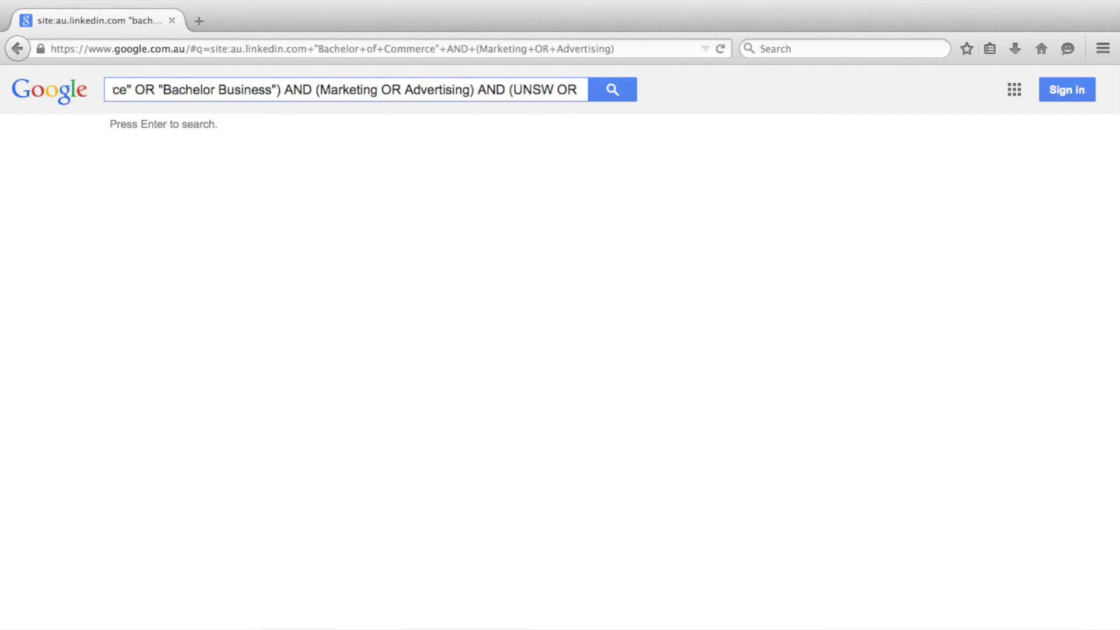
type(" \"Universit")
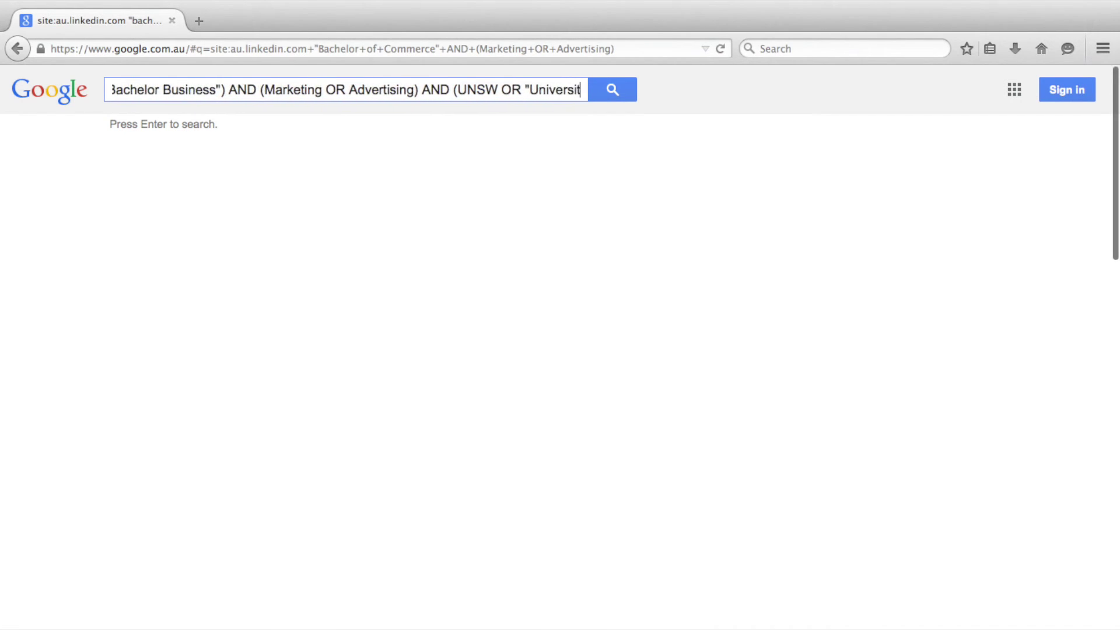
type("y of New South")
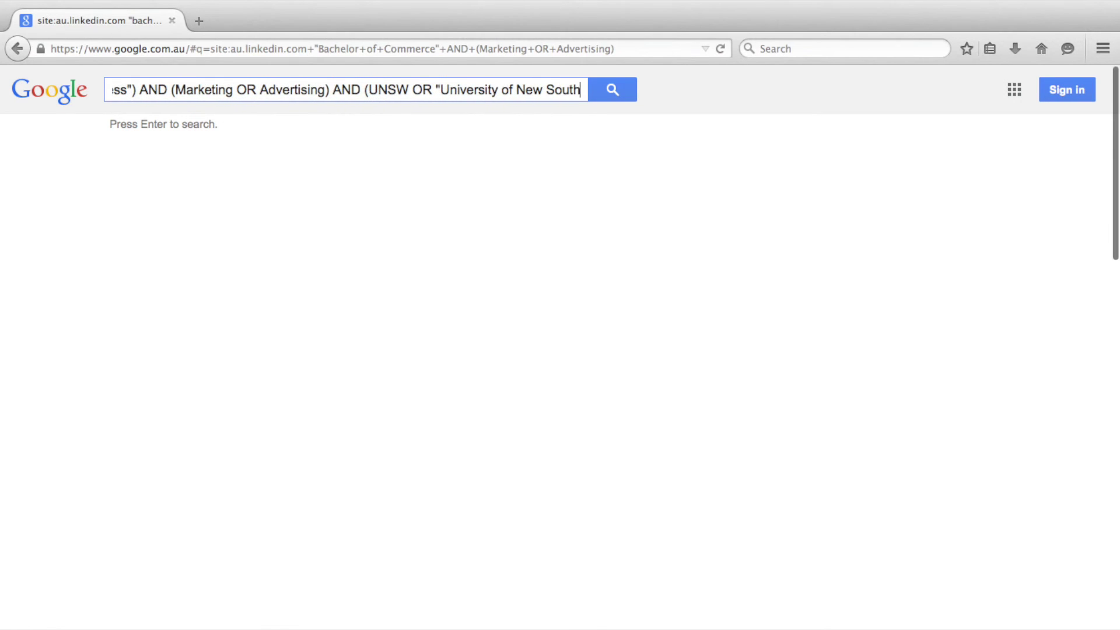
type(" Wales\"")
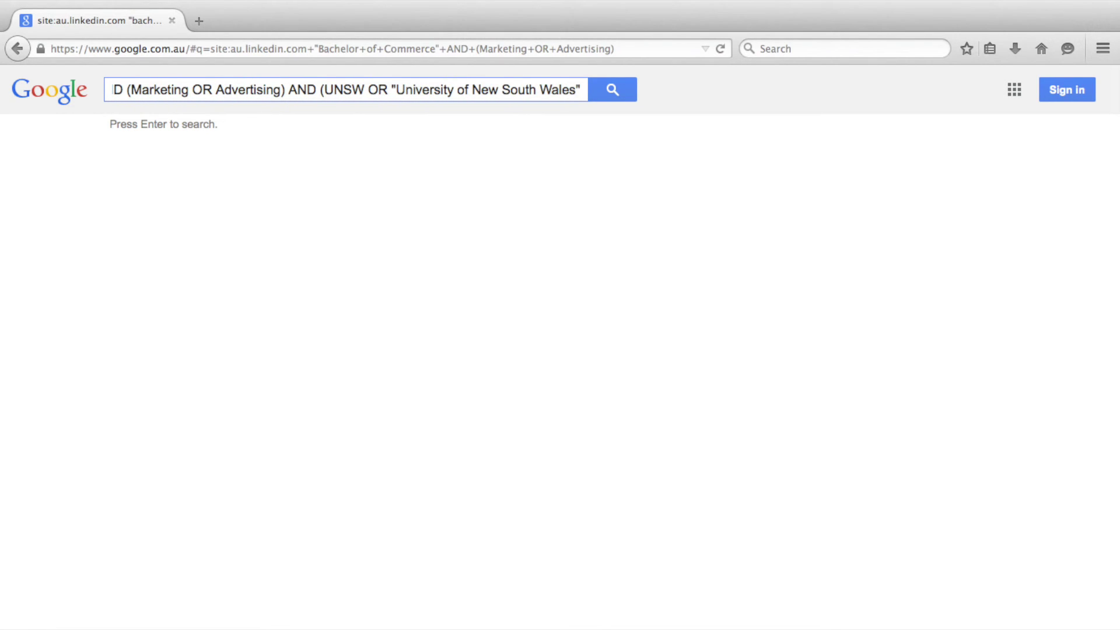
type(")")
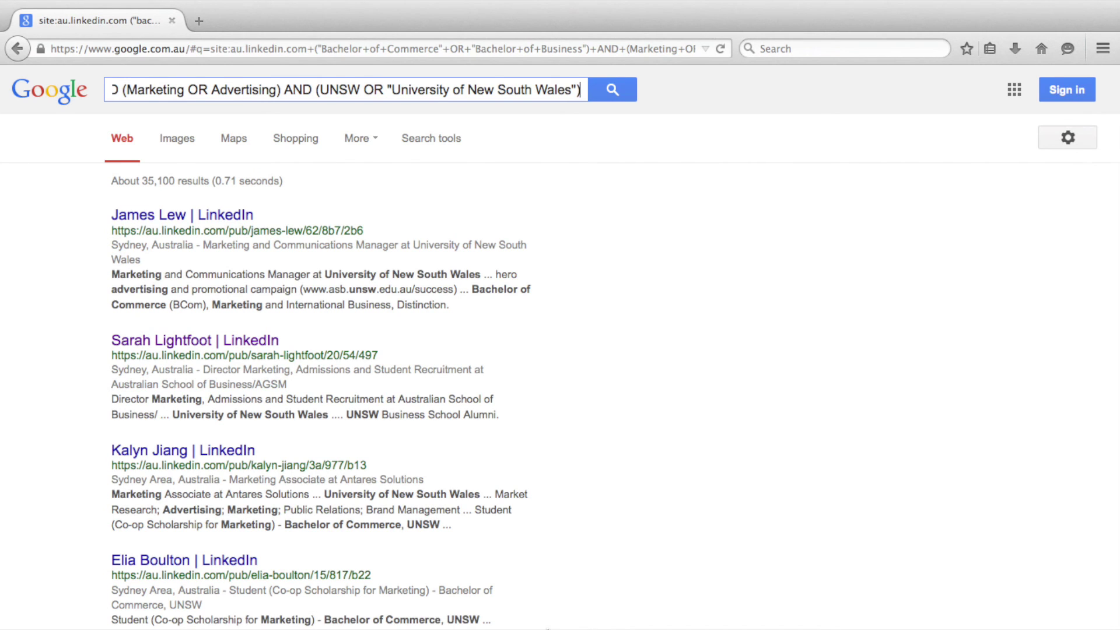
Search site:au.linkedin.com Accounting and scroll through the about 1,140,000 results.
type("Accounting")
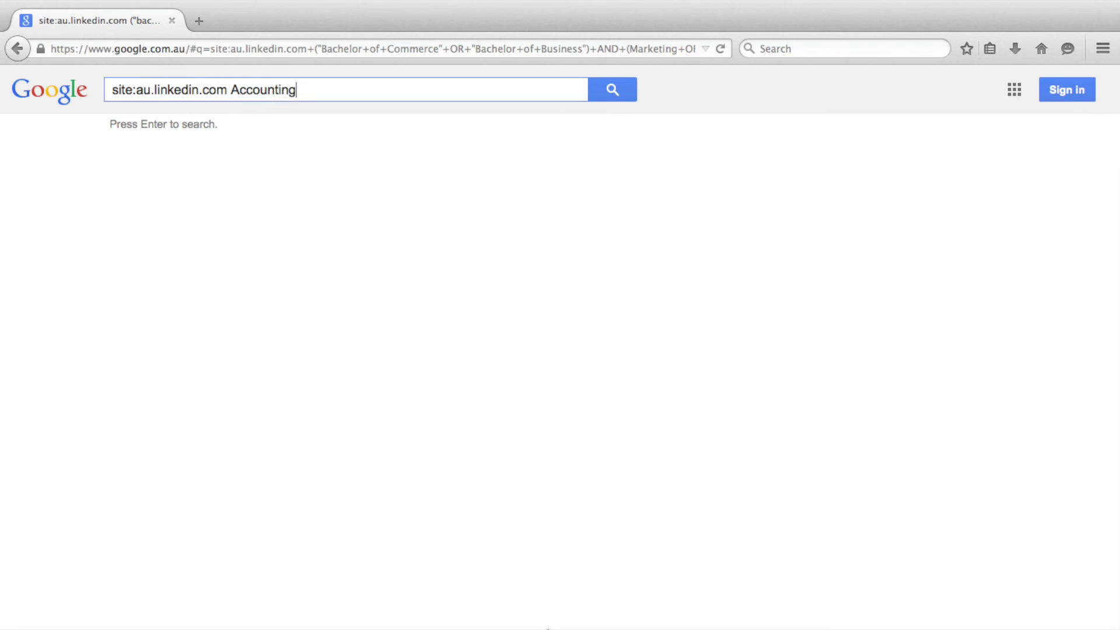
key("Return")
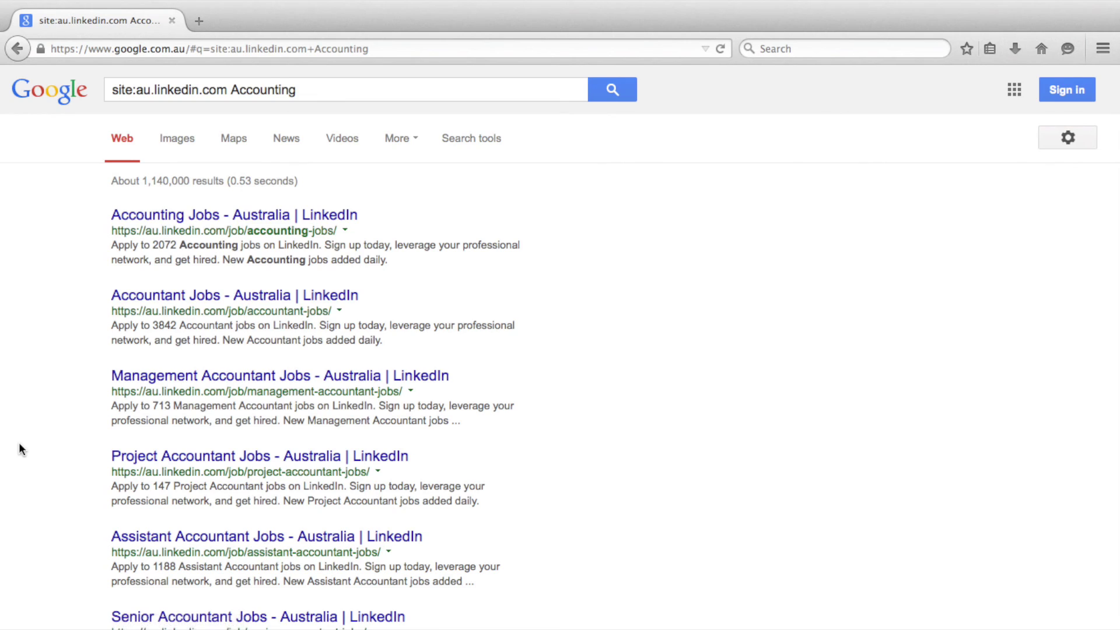
scroll(19, 445, "down", 3)
scroll(20, 448, "down", 8)
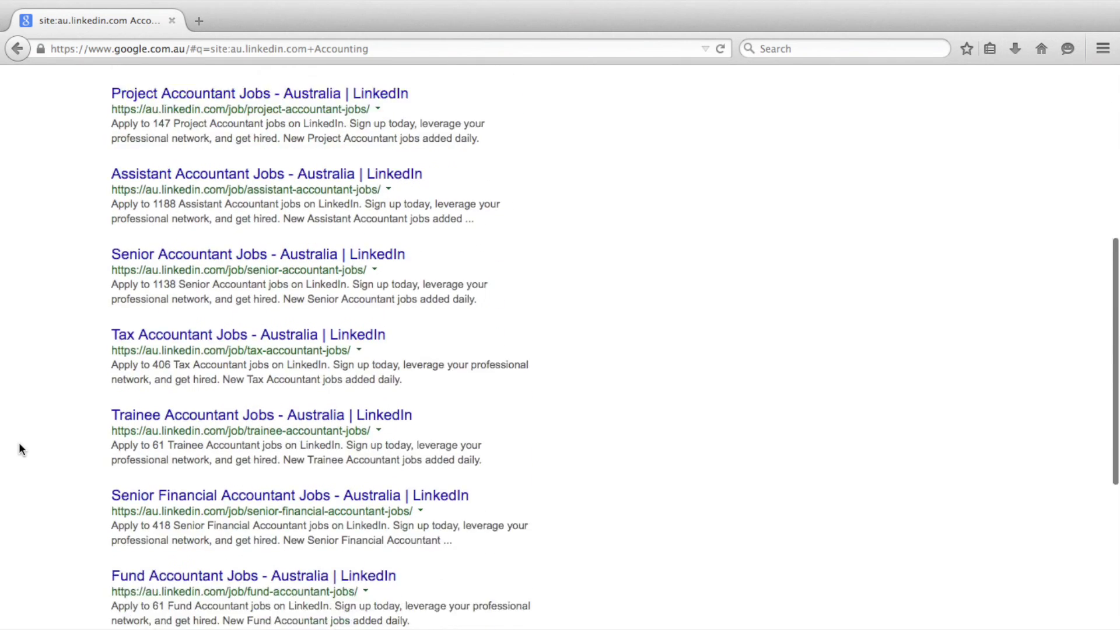
scroll(20, 449, "up", 10)
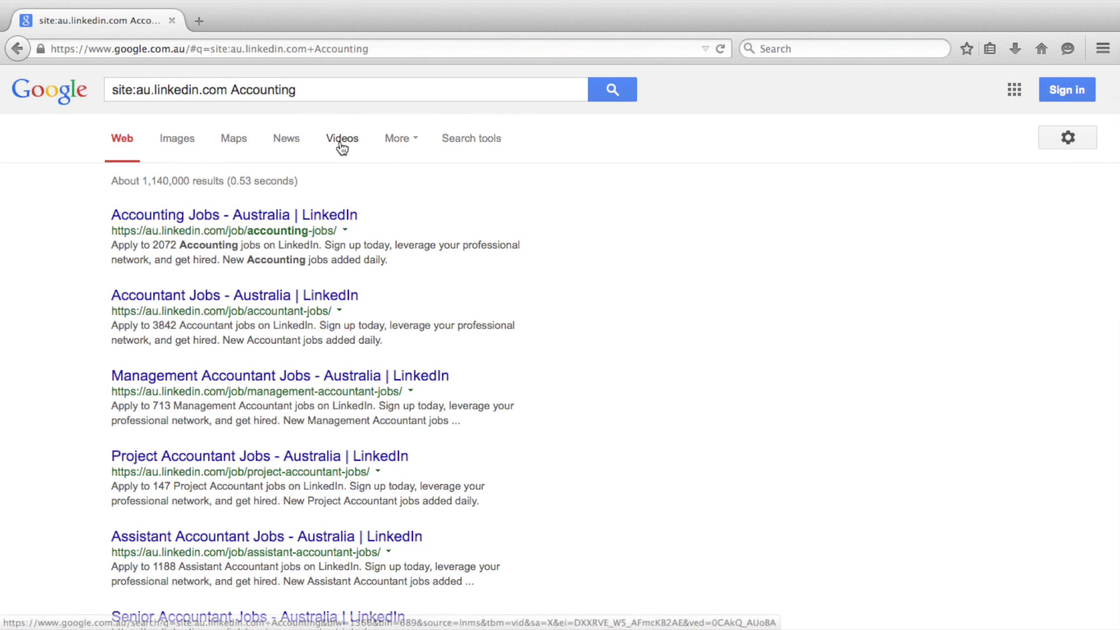
left_click(326, 85)
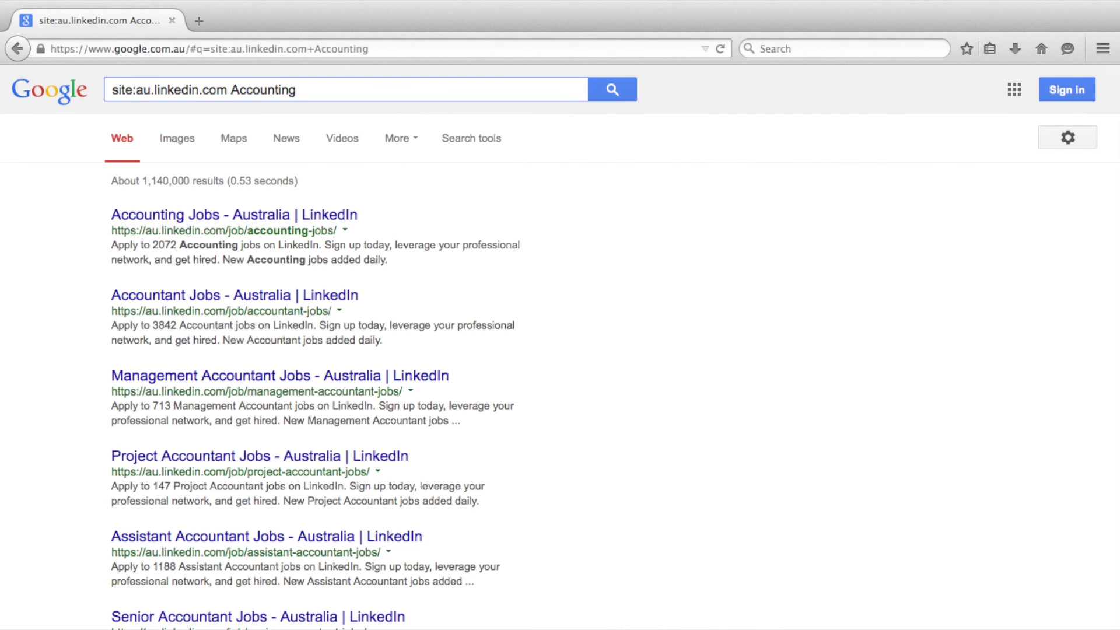
Append inurl:pub after Accounting to keep only public profile pages.
type("inurl:pub")
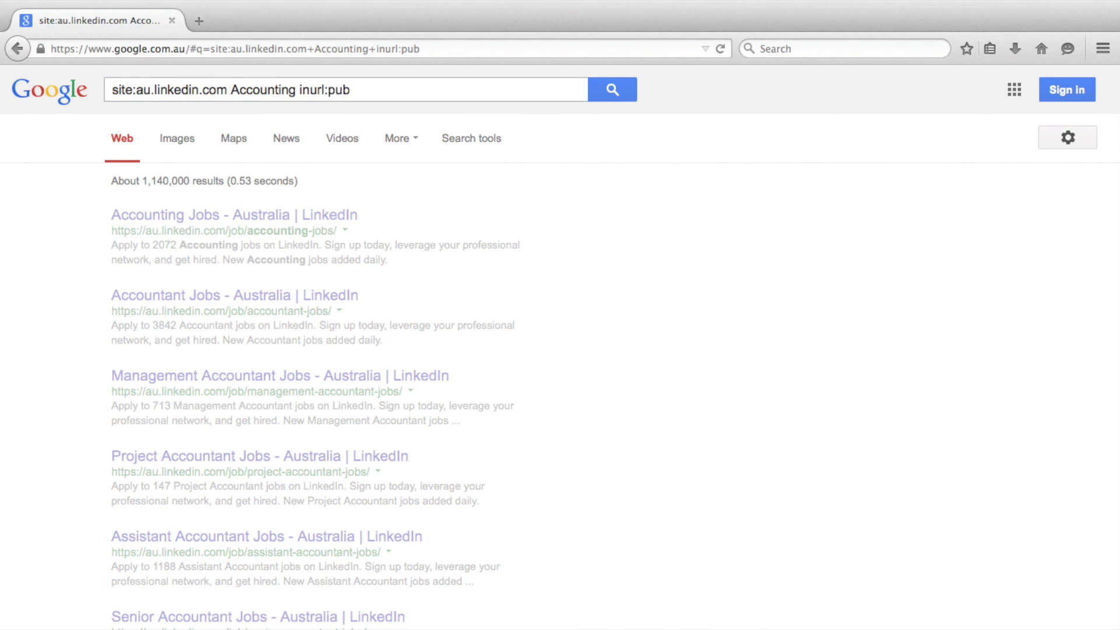